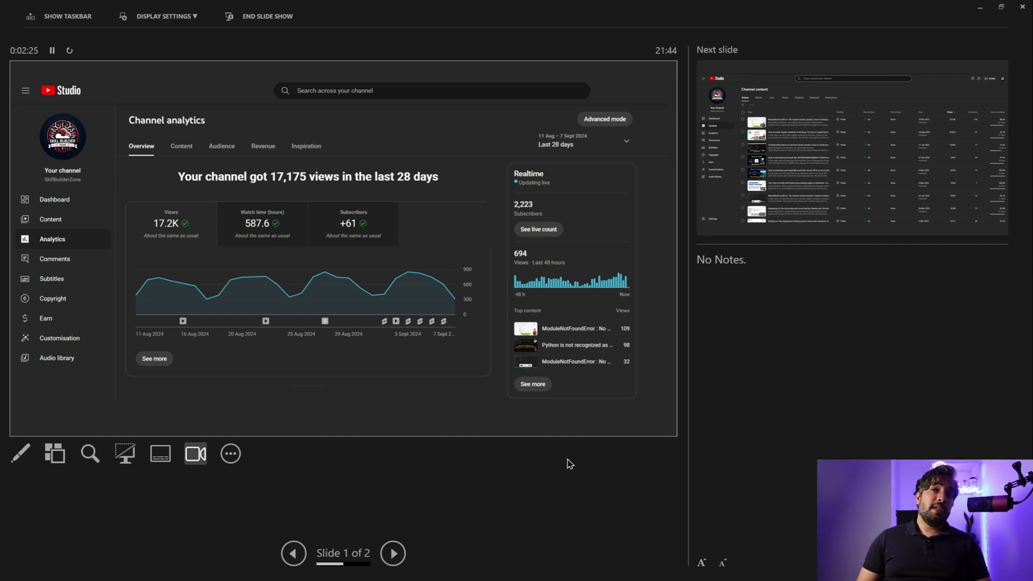
- Advance to slide 2, then leave the slide show for PowerPoint's editing view
key(Right)
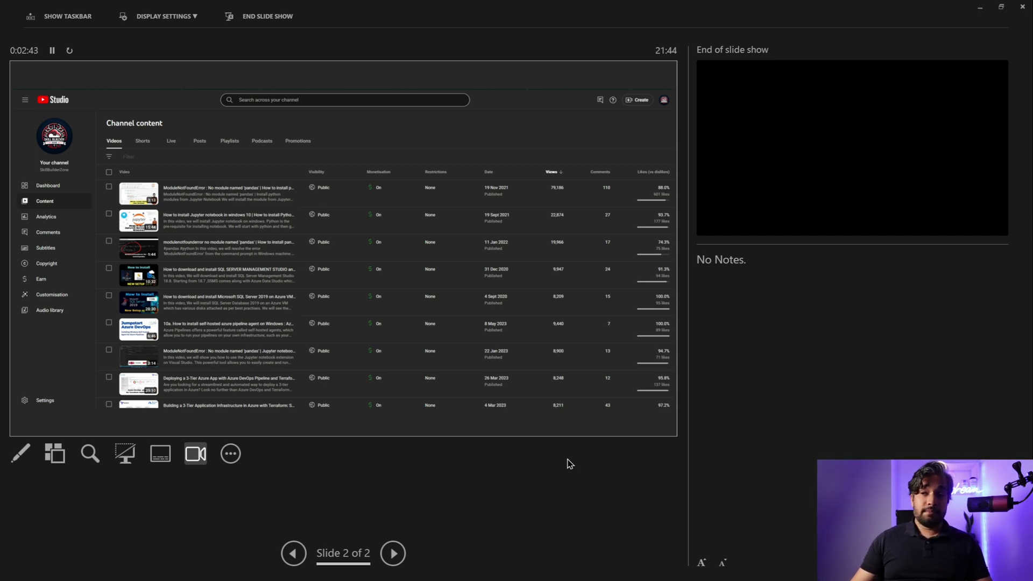
key(alt+Tab)
key(alt+Tab)
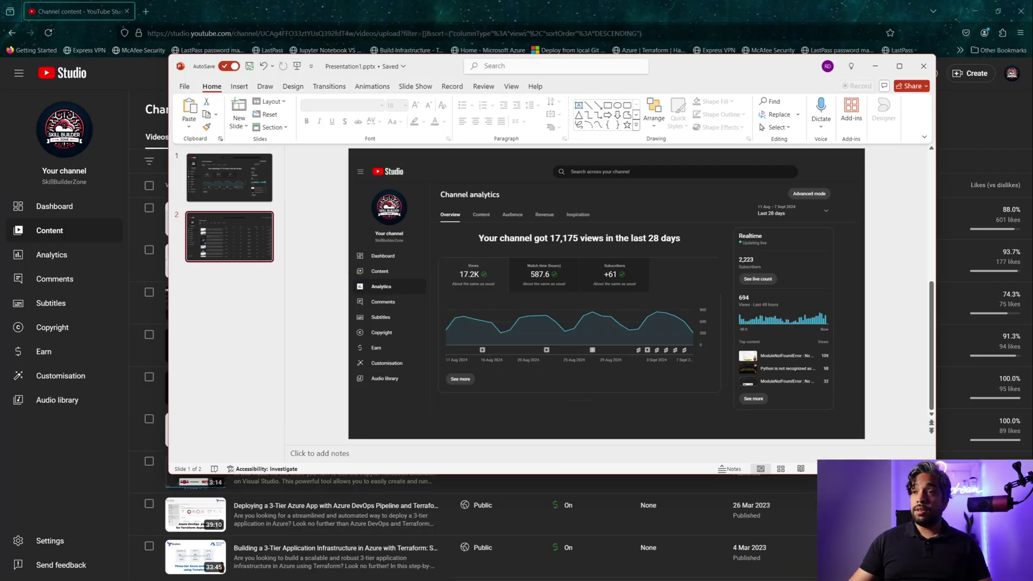
key(Page_Down)
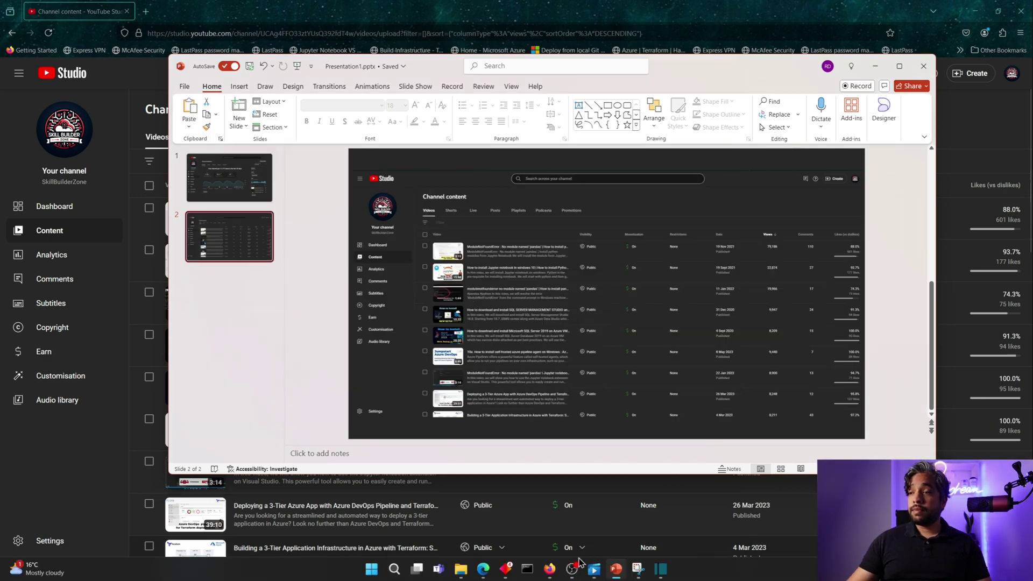
- Minimize PowerPoint and open YouTube Studio's Analytics page
click(550, 570)
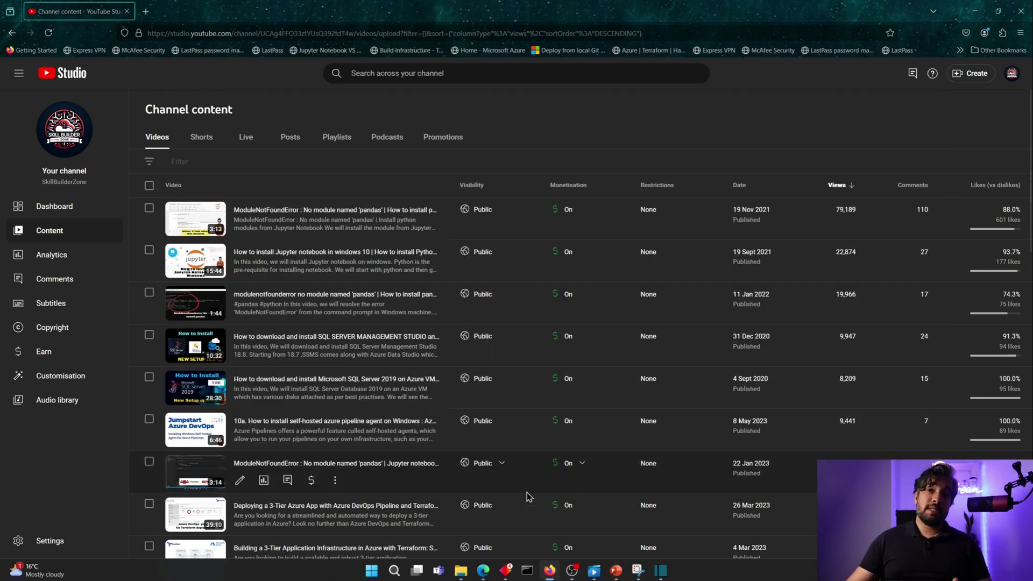
click(51, 254)
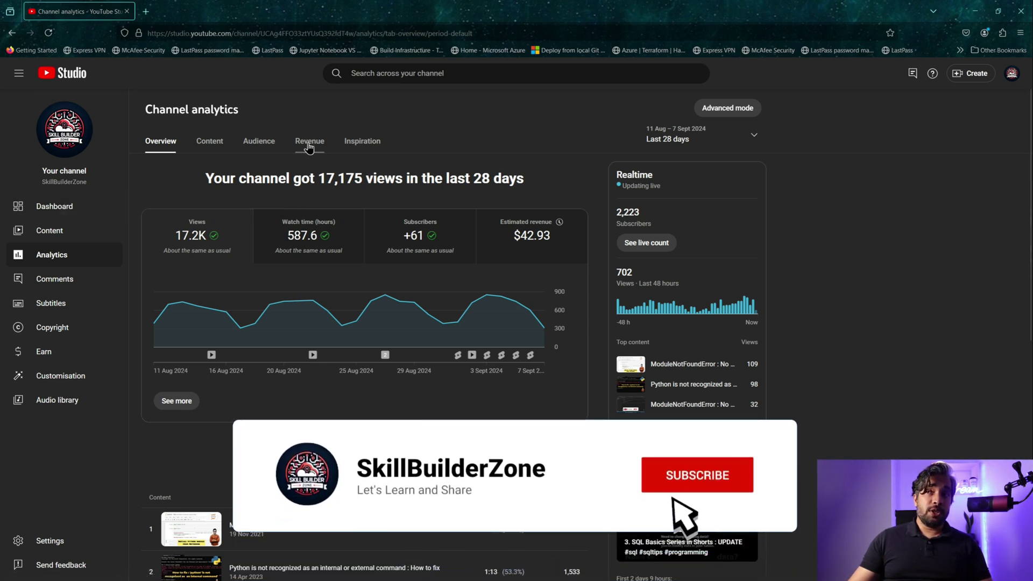
- Open the Revenue tab and set the date range to Lifetime
click(309, 142)
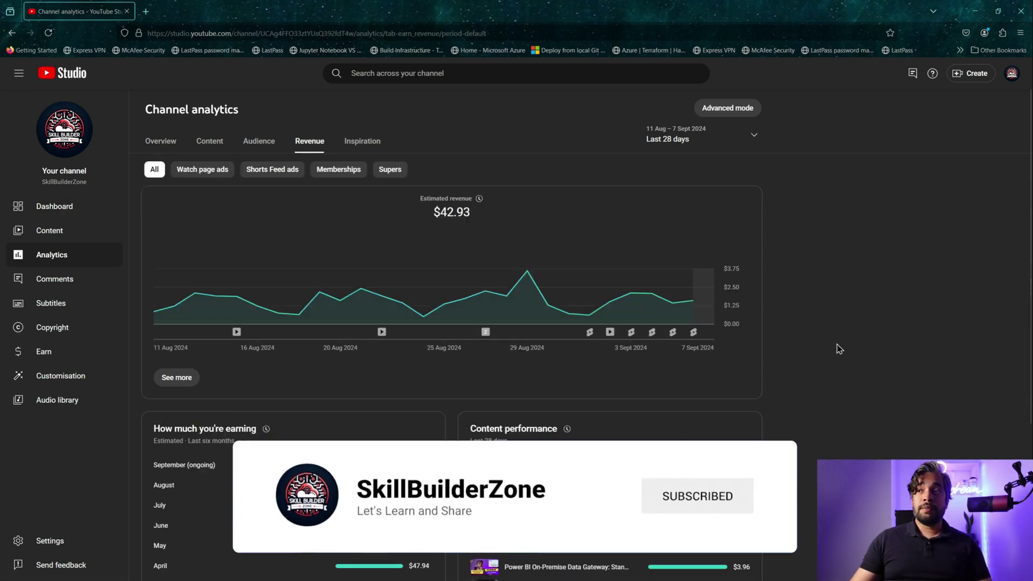
click(727, 138)
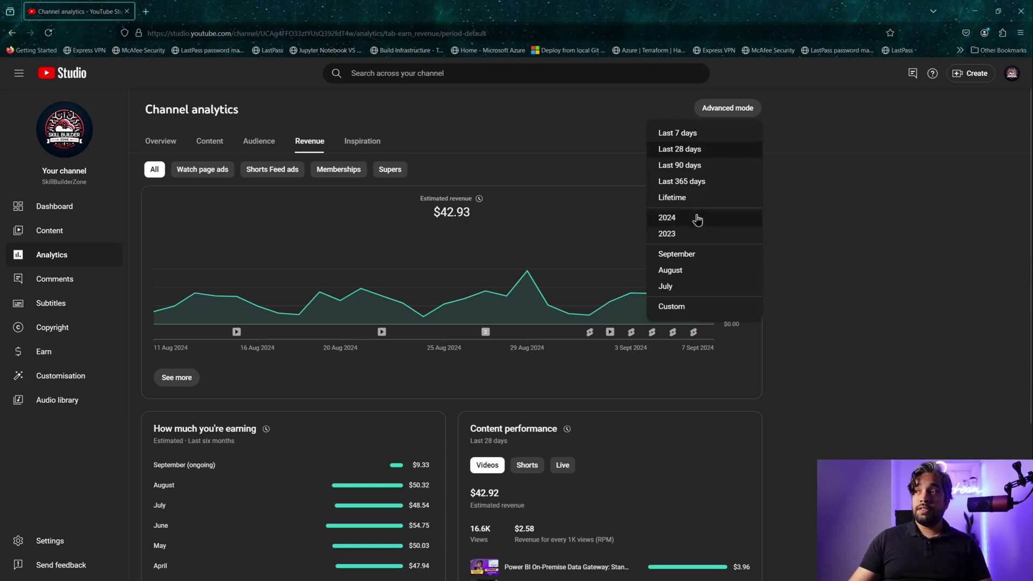
click(678, 198)
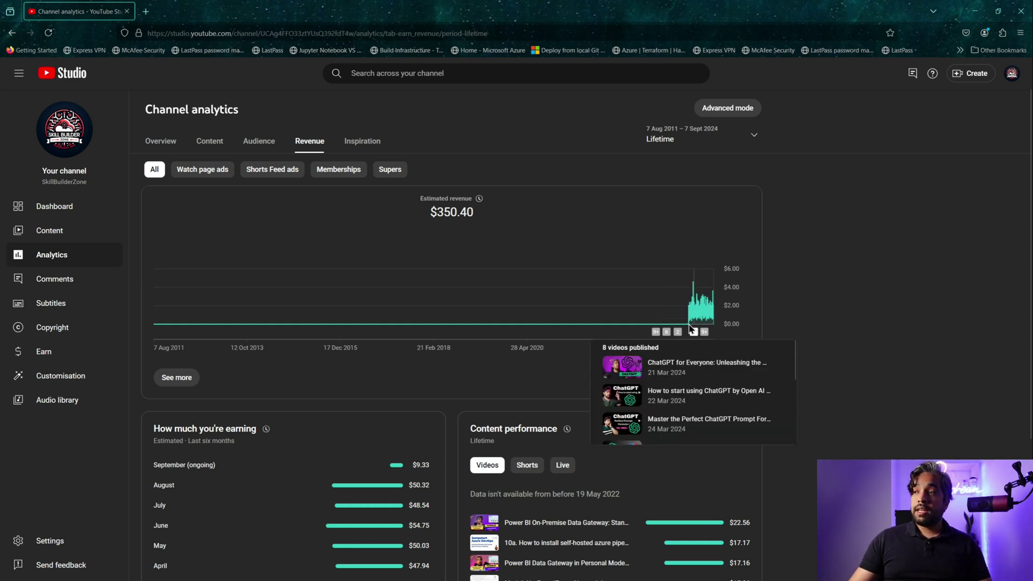
mouse_move(689, 322)
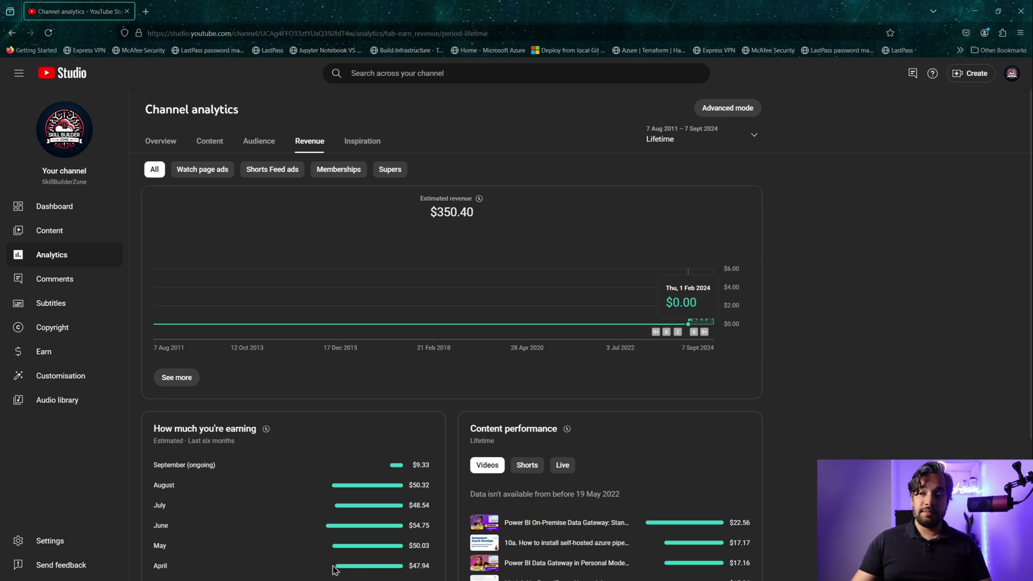
scroll(353, 548, down, 1)
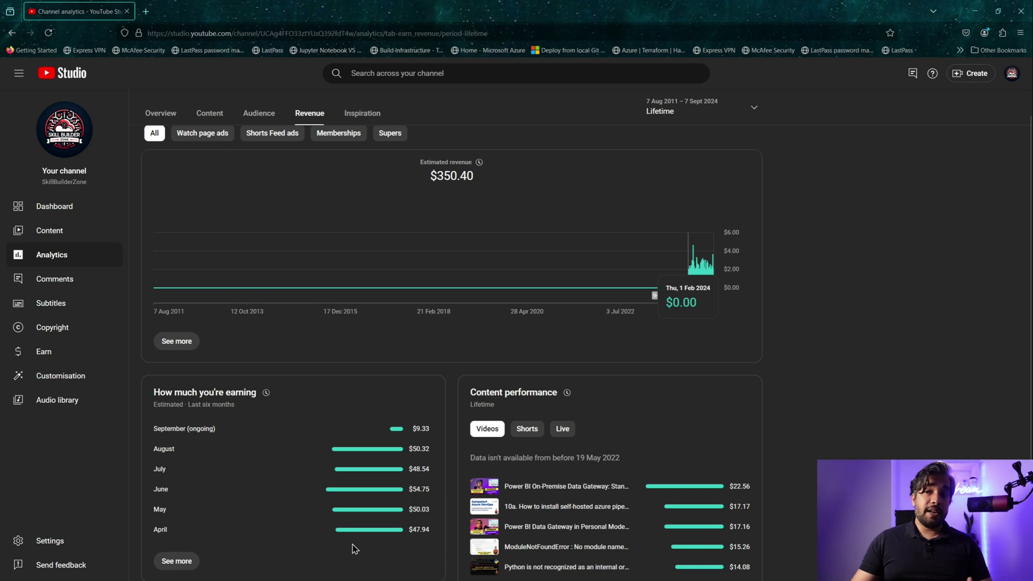